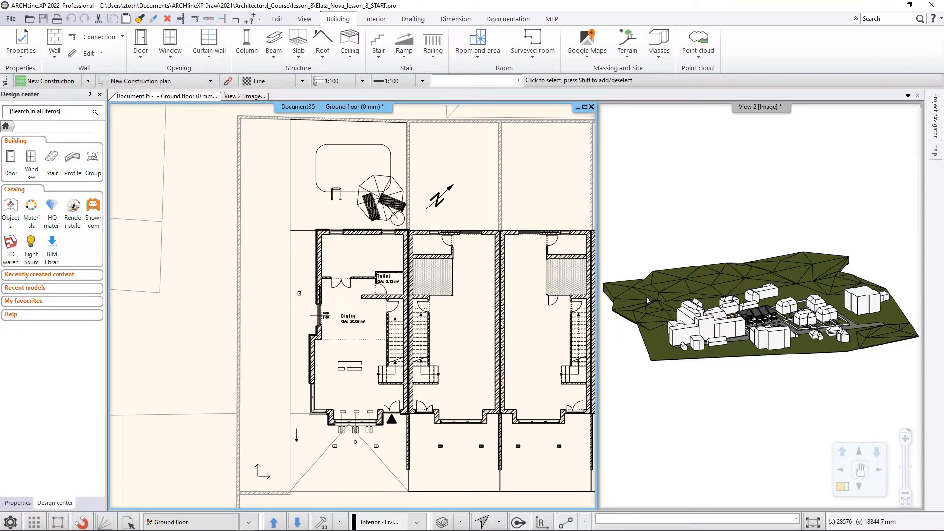
Step: Select the west exterior wall of the unnamed room above Dining and cycle through all the elements overlapping it, back to the wall
scroll(327, 257, "up", 2)
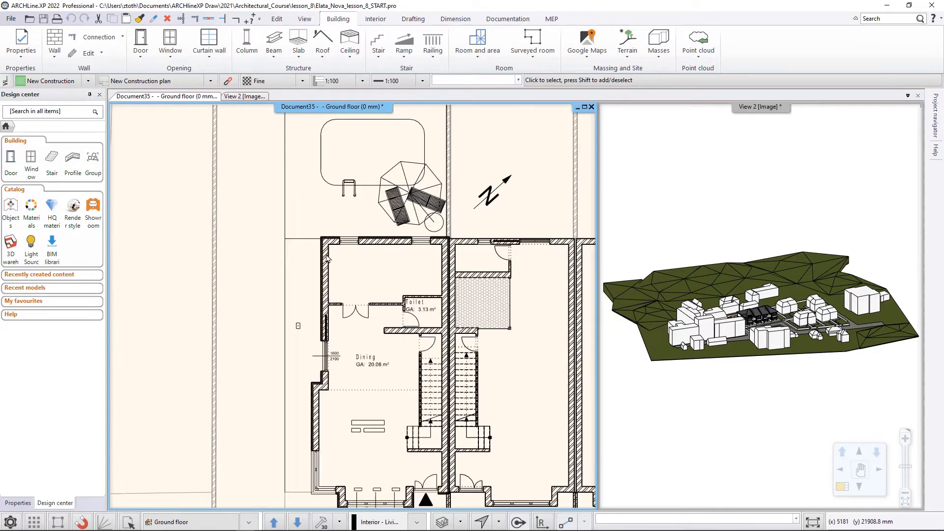
scroll(327, 257, "up", 3)
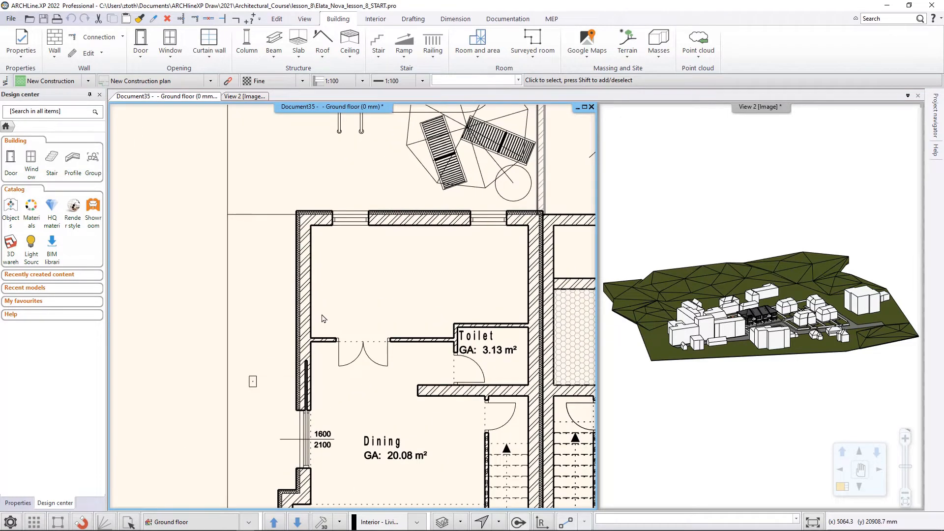
left_click(306, 255)
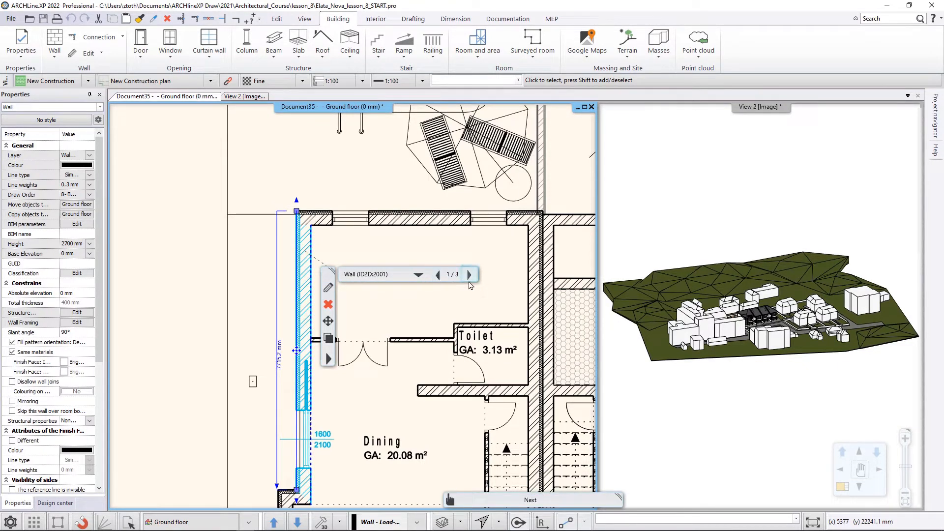
left_click(471, 278)
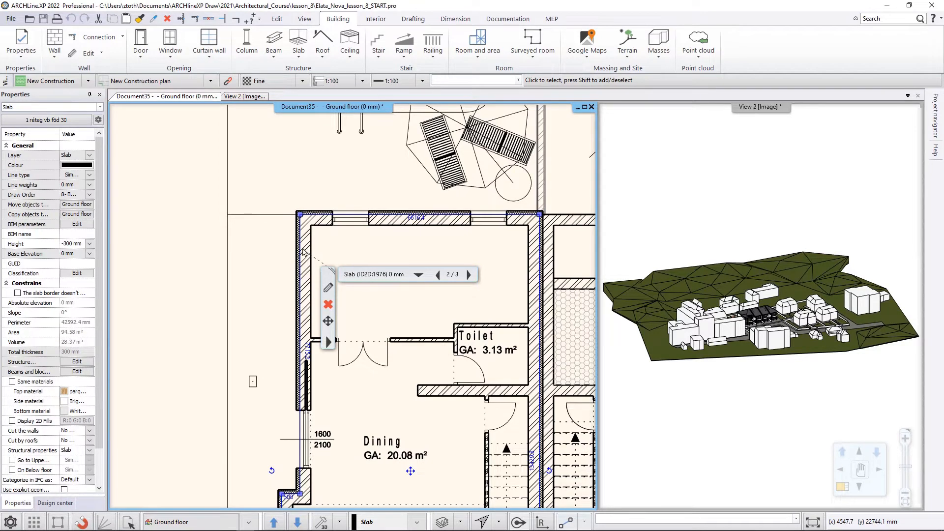
left_click(468, 277)
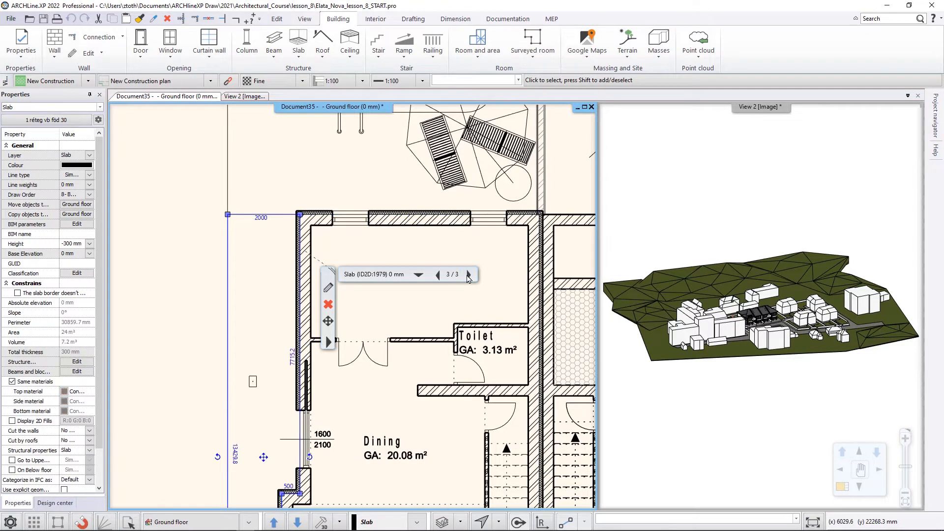
left_click(468, 277)
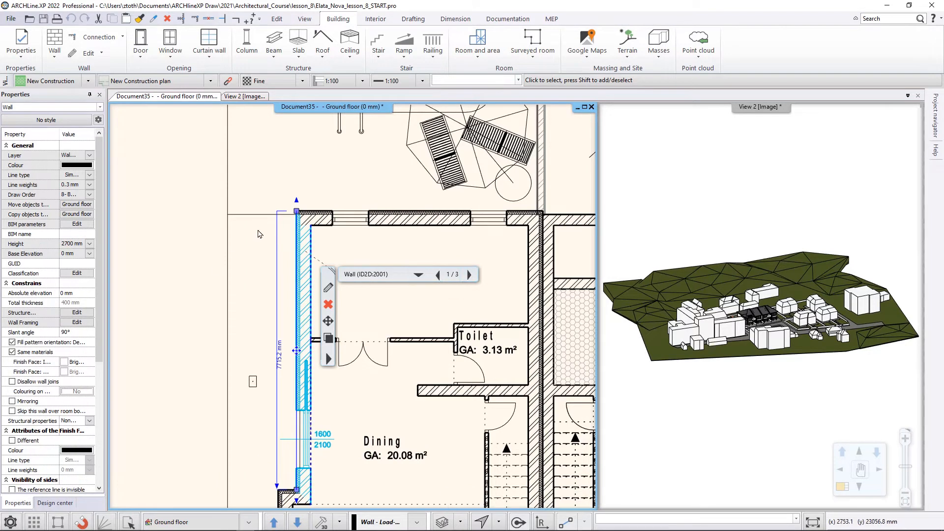
Step: Choose slab 1976 from the list of overlapping elements, and switch the selection back to wall 2001
left_click(420, 276)
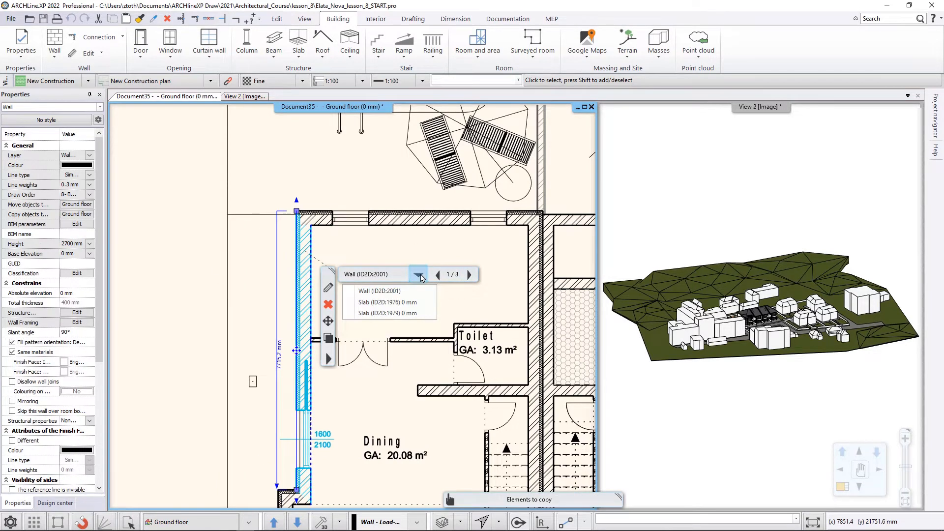
left_click(407, 301)
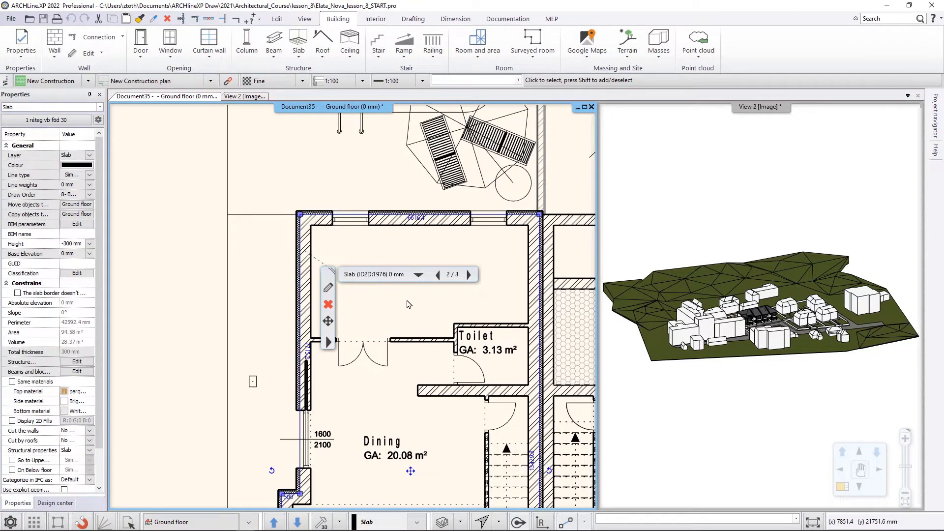
left_click(418, 274)
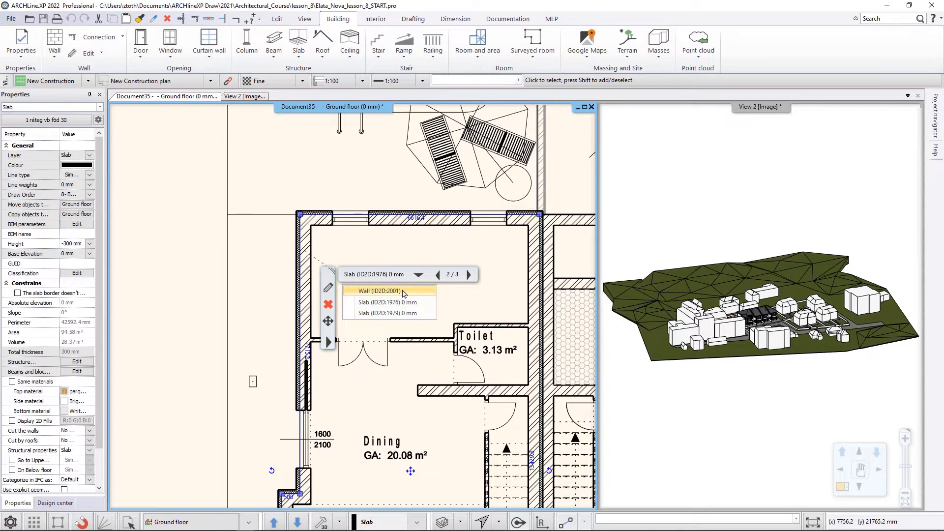
left_click(404, 291)
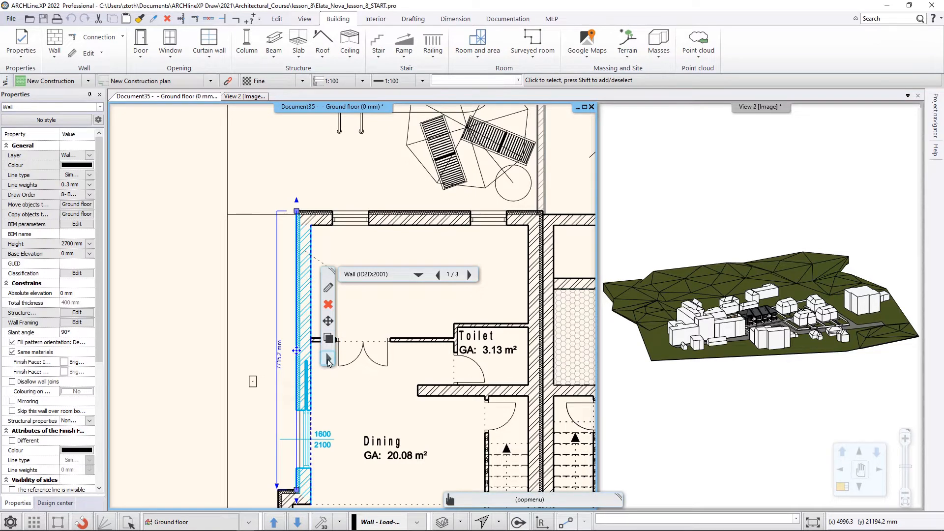
Step: Examine the full set of commands and selection options available for the selected wall, and clear the selection
left_click(328, 360)
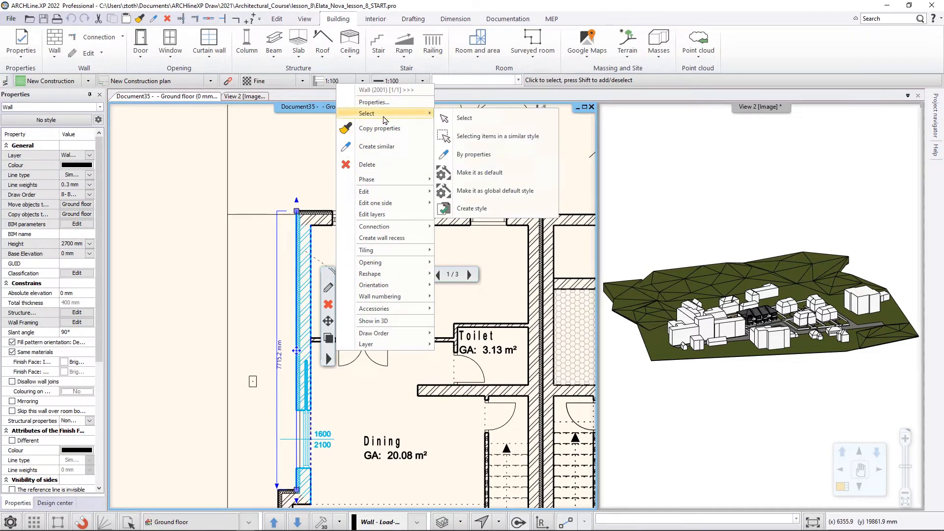
mouse_move(375, 336)
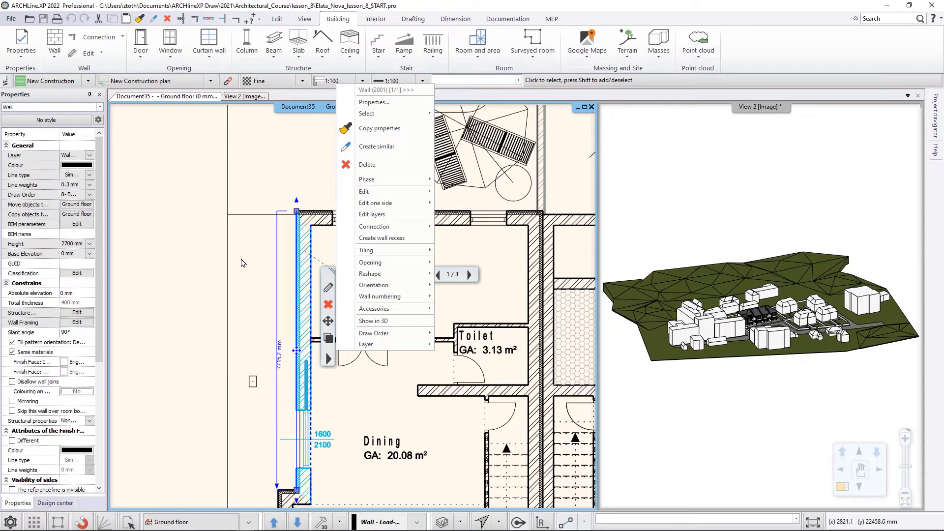
left_click(242, 263)
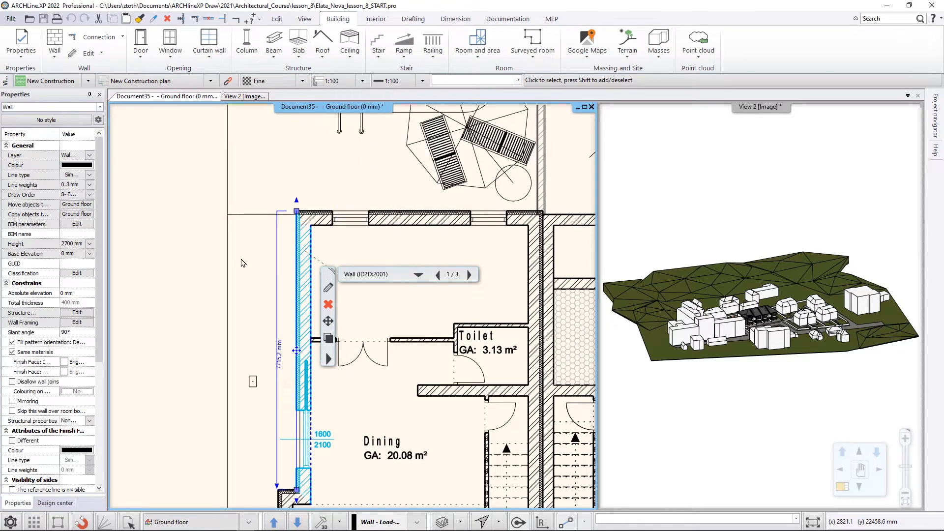
left_click(242, 263)
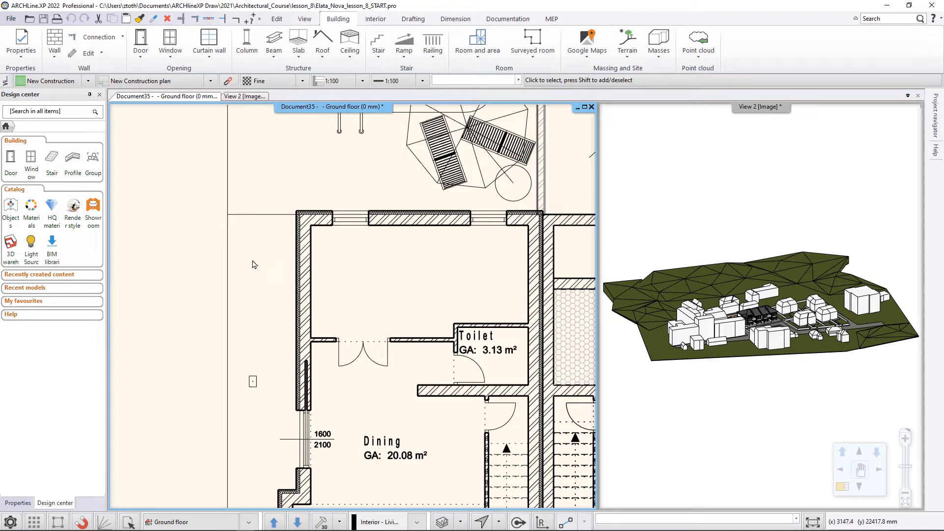
Step: Multi-select both side walls, the two Toilet partitions and the double-door partition, remove the double-door partition from the set, and clear the selection
left_click(306, 268)
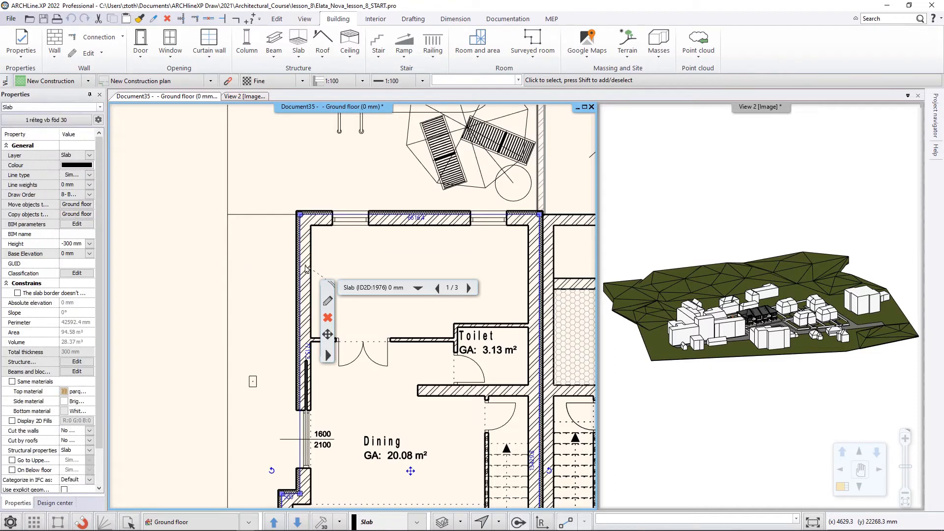
left_click(469, 288)
left_click(468, 288)
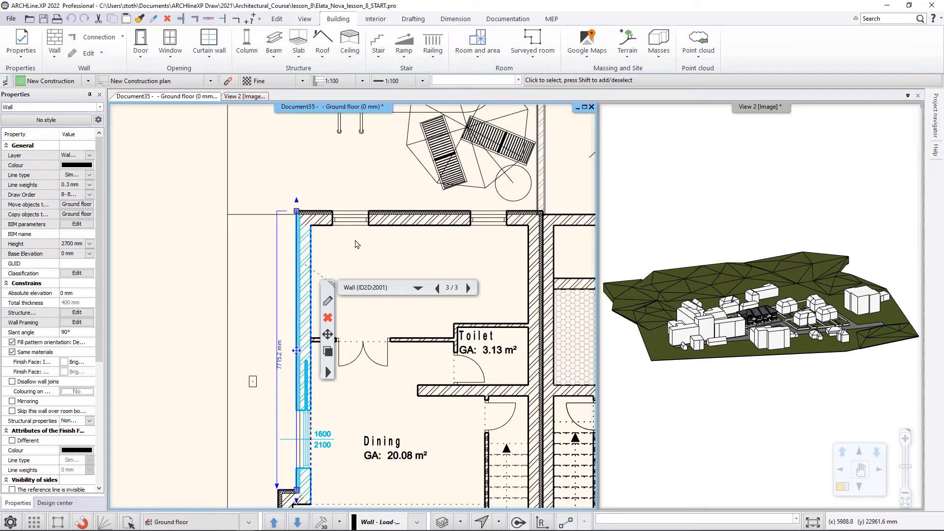
left_click(532, 248, "shift")
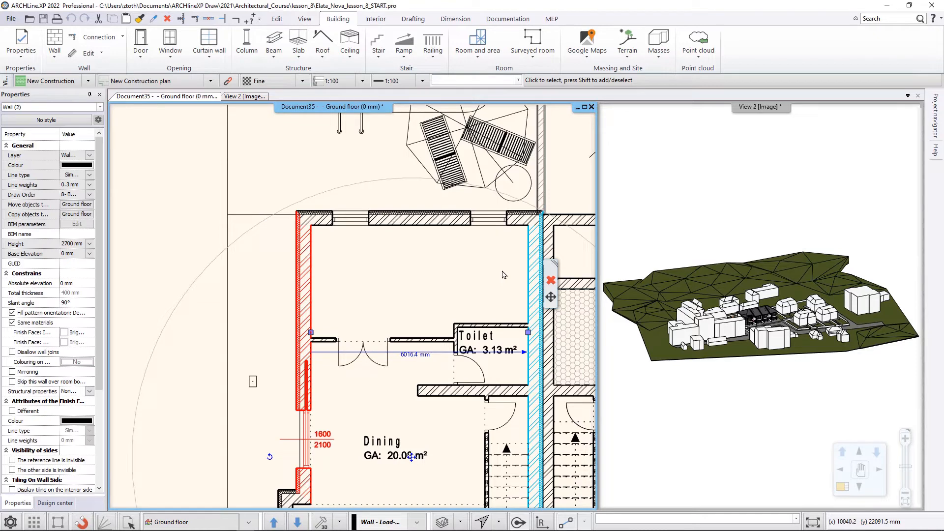
left_click(513, 325, "shift")
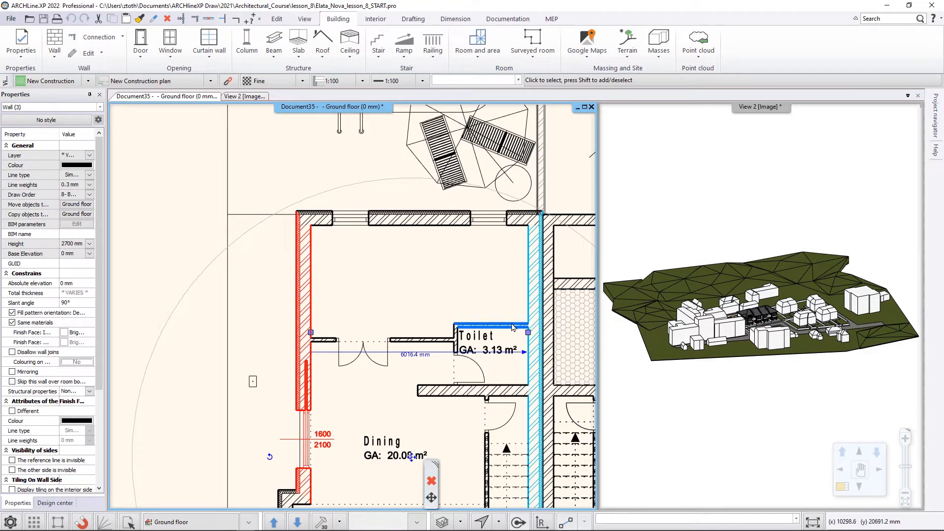
left_click(431, 340, "shift")
left_click(455, 331, "shift")
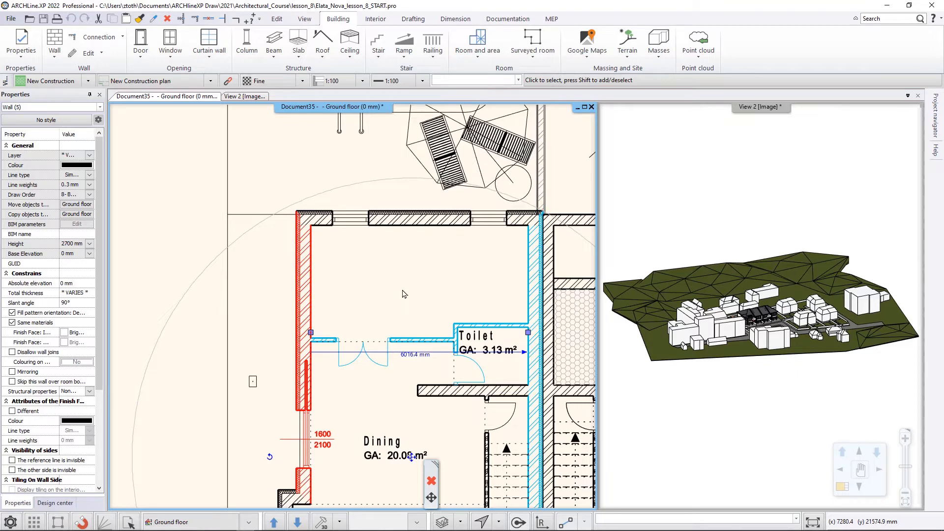
left_click(417, 339, "shift")
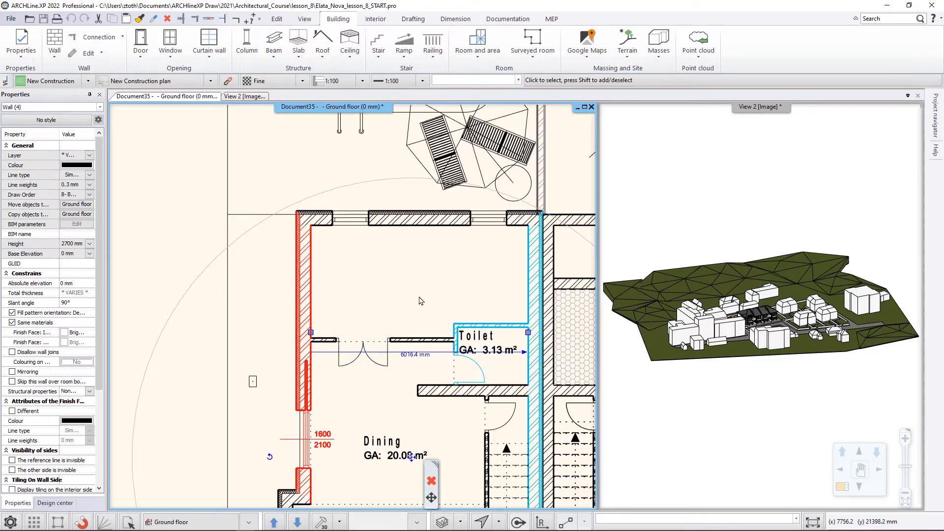
key("Escape")
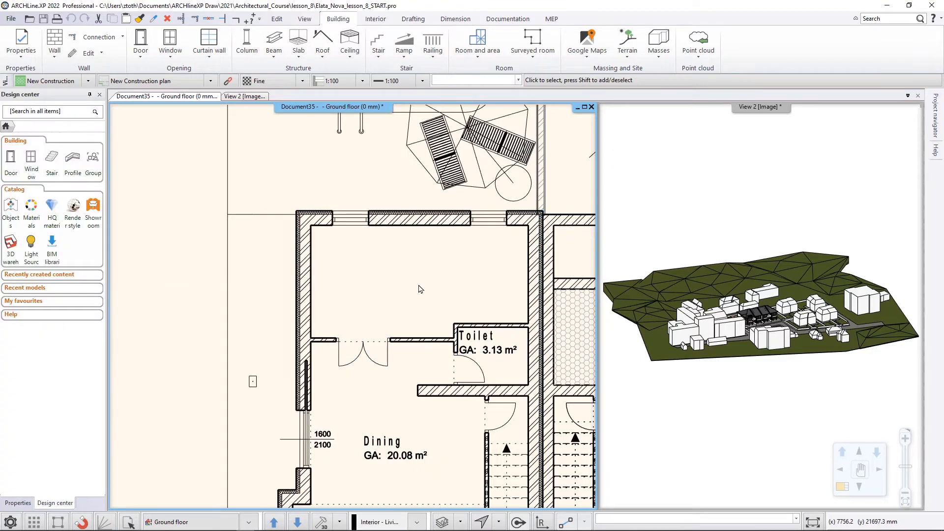
Step: Try a 3300 mm distance between the garden-side exterior wall and the double-door partition, and undo the change
left_click(424, 226)
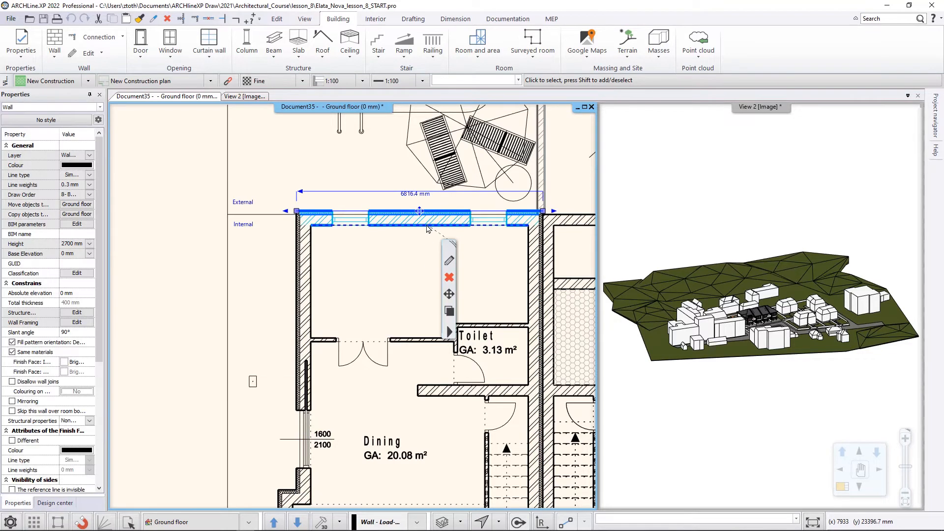
left_click(414, 339, "shift")
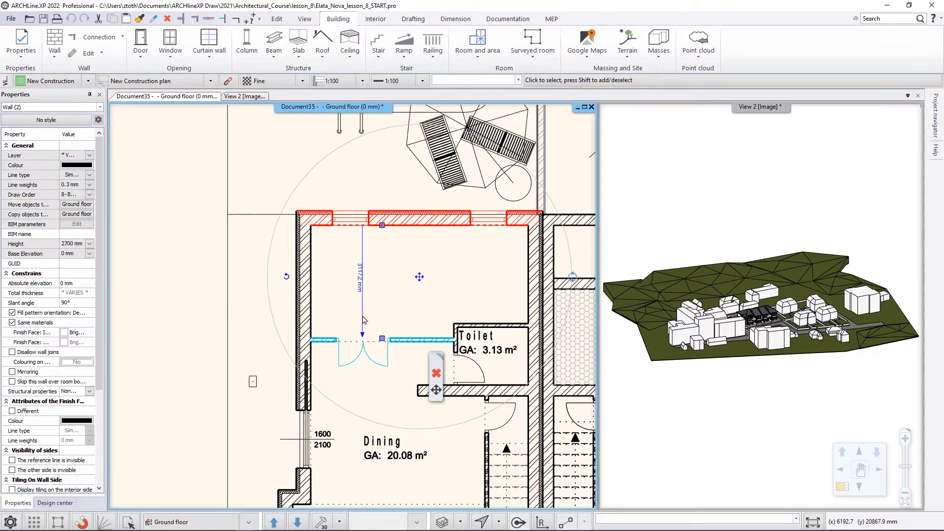
left_click(360, 270)
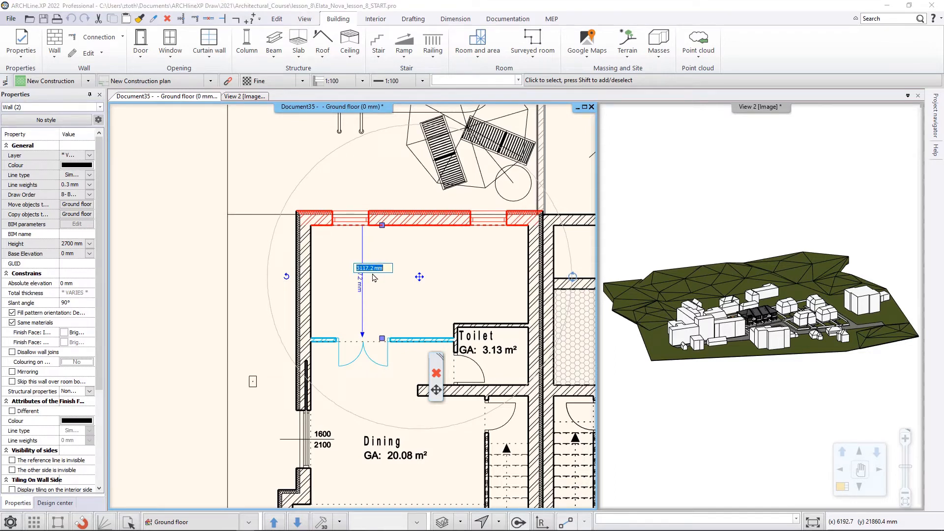
type("3300")
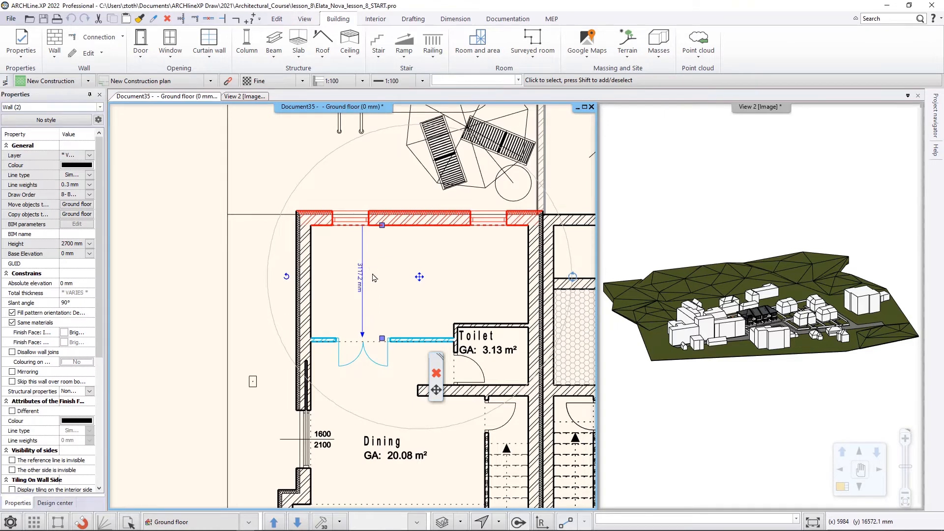
key("Return")
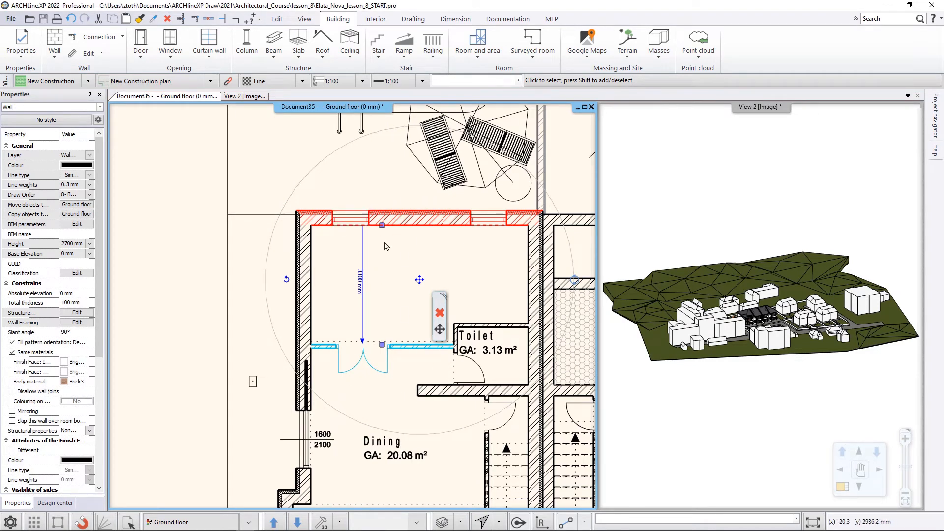
key("Escape")
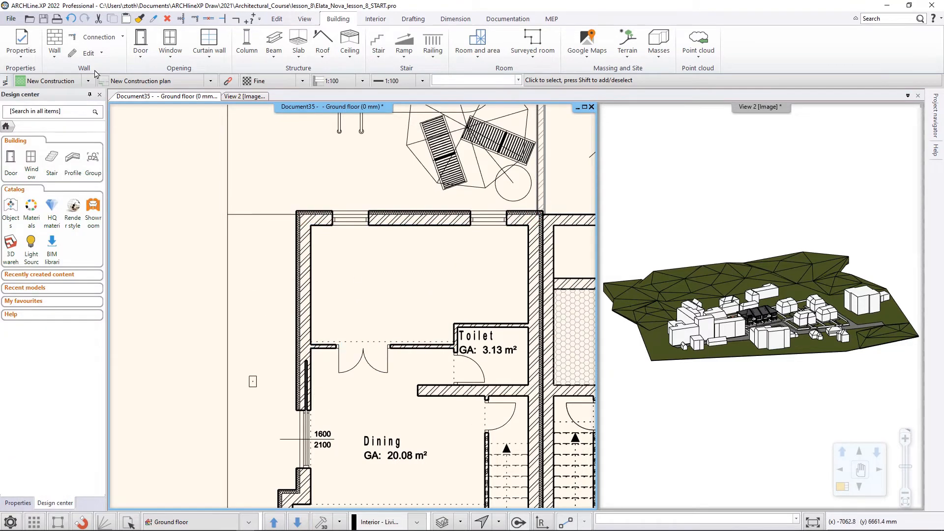
left_click(69, 21)
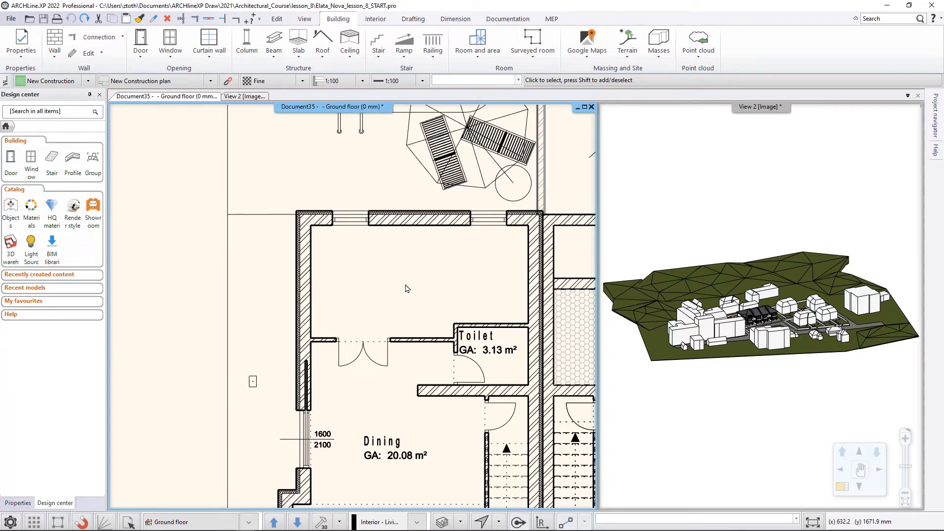
Step: Window-select only the elements fully enclosed by a rectangle from beside the pool to the neighbouring unit, and clear the selection
scroll(406, 289, "down", 3)
scroll(406, 289, "down", 2)
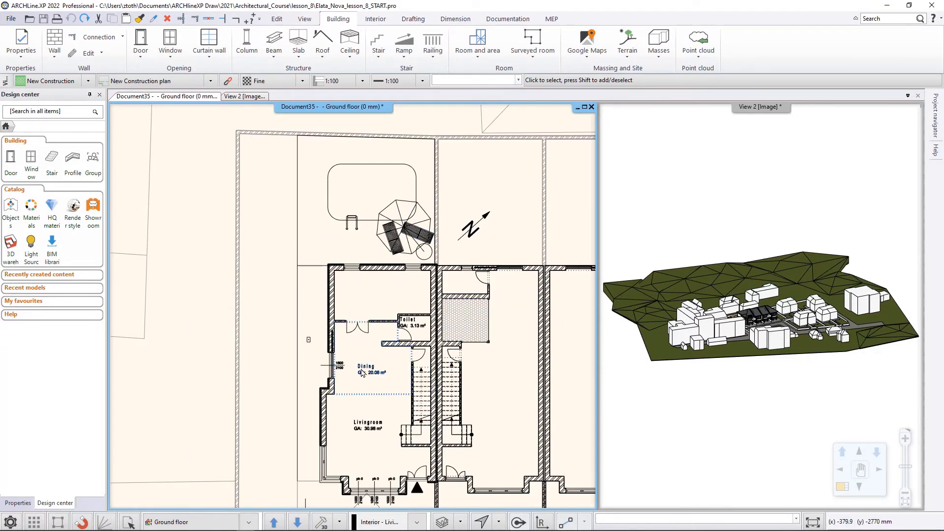
left_click(268, 215)
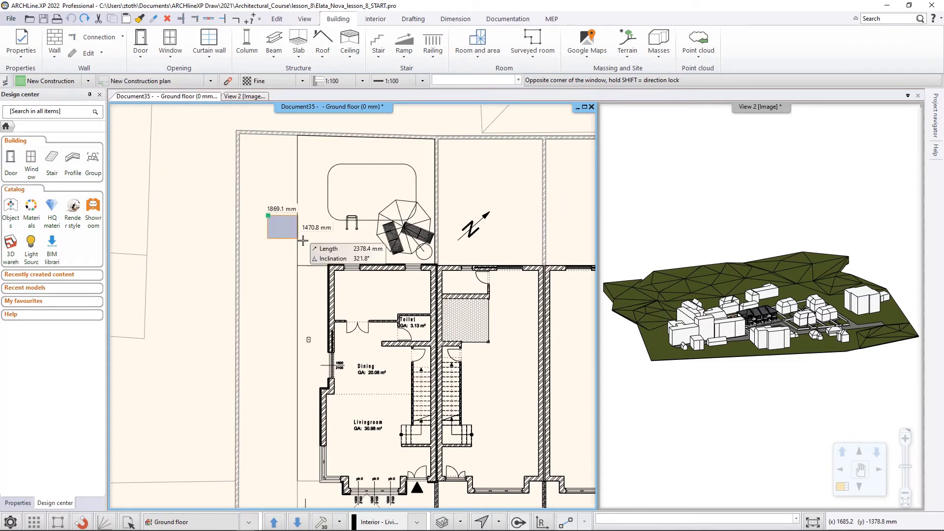
left_click(515, 383)
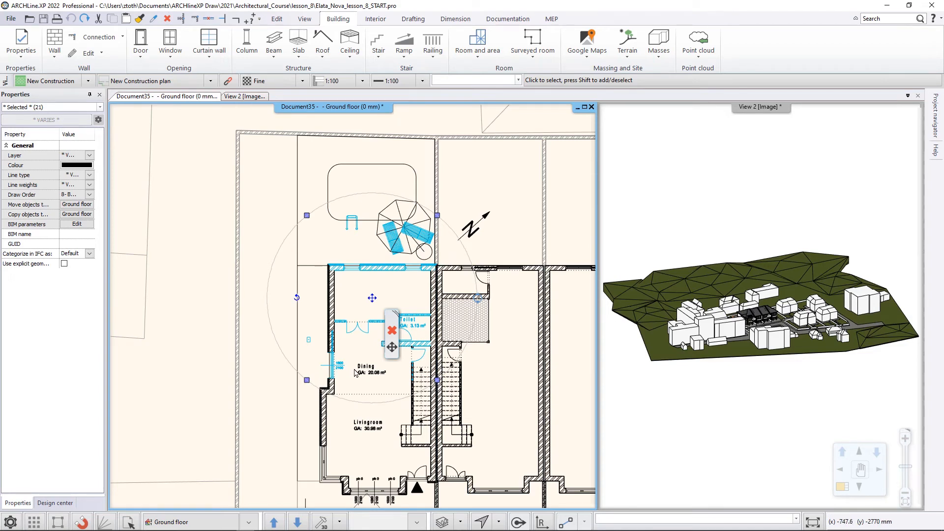
key("Escape")
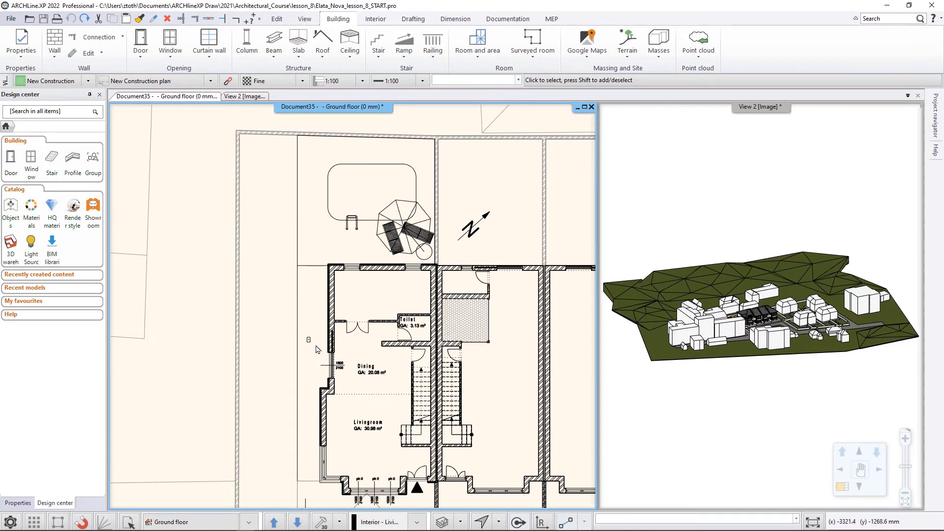
Step: Crossing-select every element touched by a rectangle from the neighbouring unit back to beside the pool, and clear the selection
left_click(519, 390)
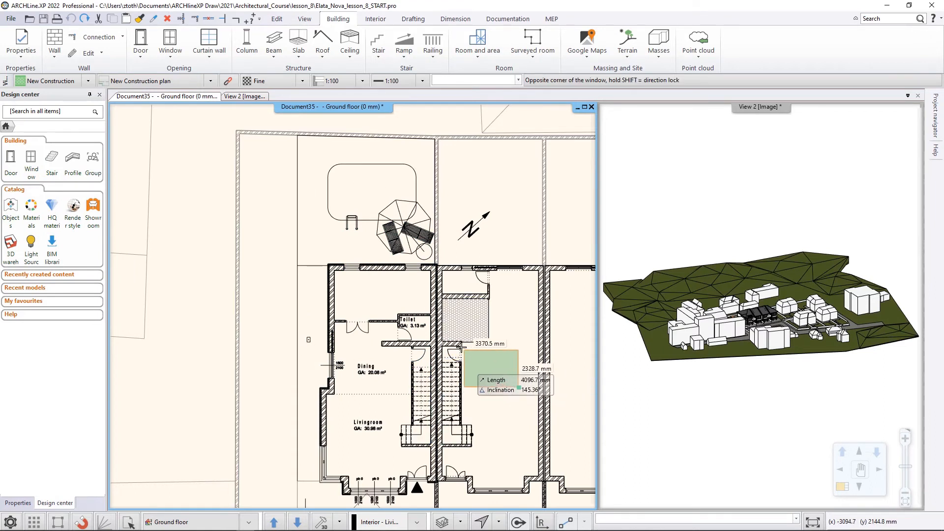
left_click(260, 190)
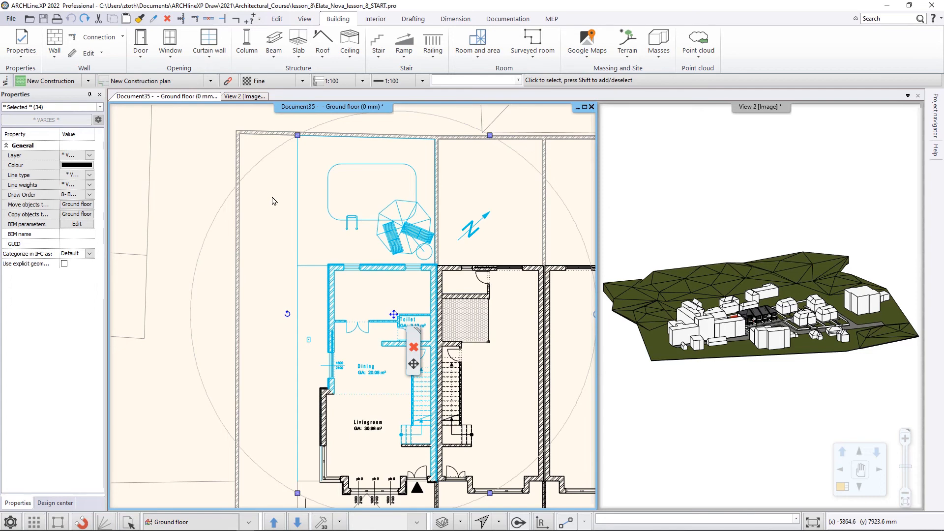
key("Escape")
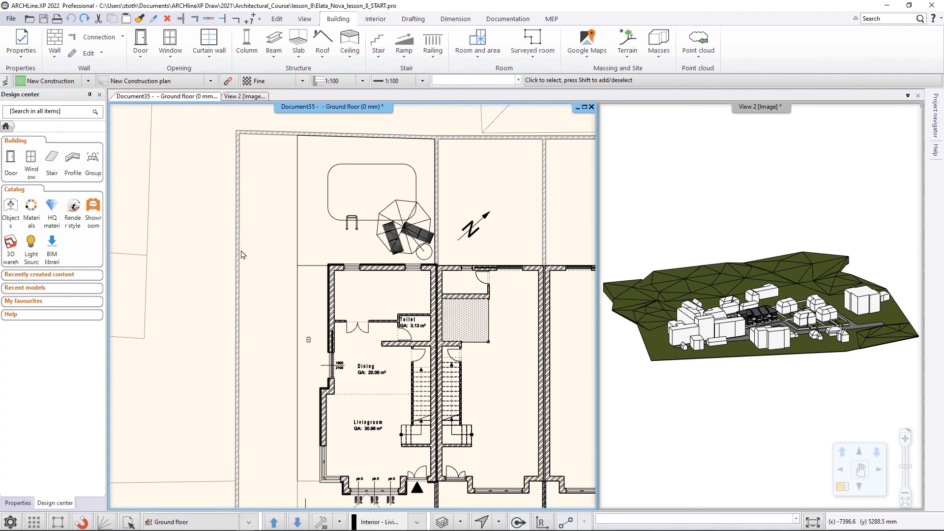
Step: Open the list of selection methods
left_click(131, 522)
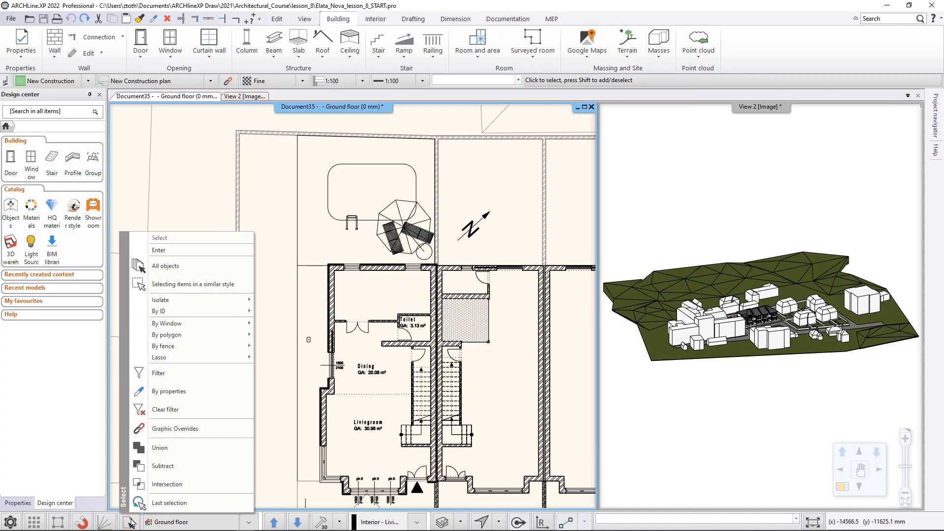